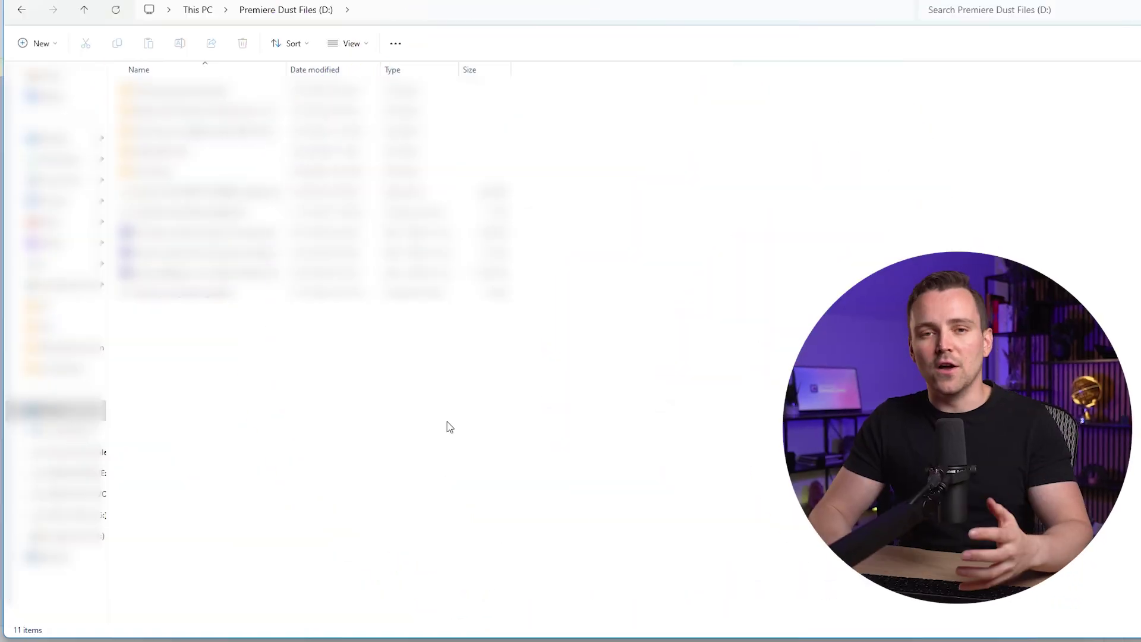
Step: Create a new folder named 'Podcast Episodes' on drive D: and open it
key(ctrl+shift+n)
text(Podcast Episodes)
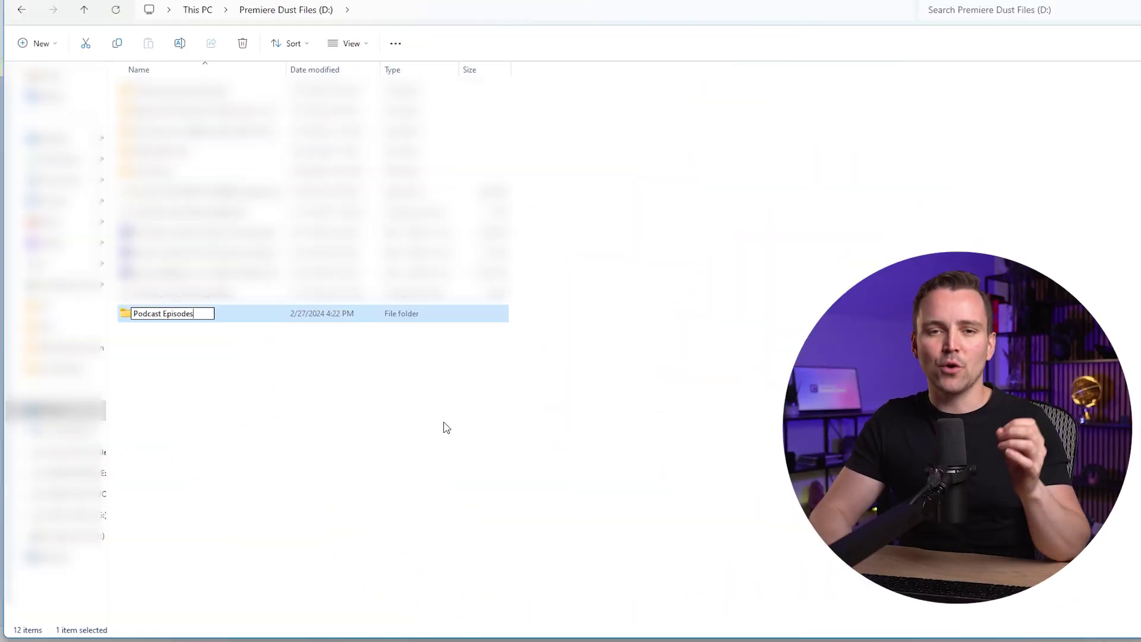
click(353, 420)
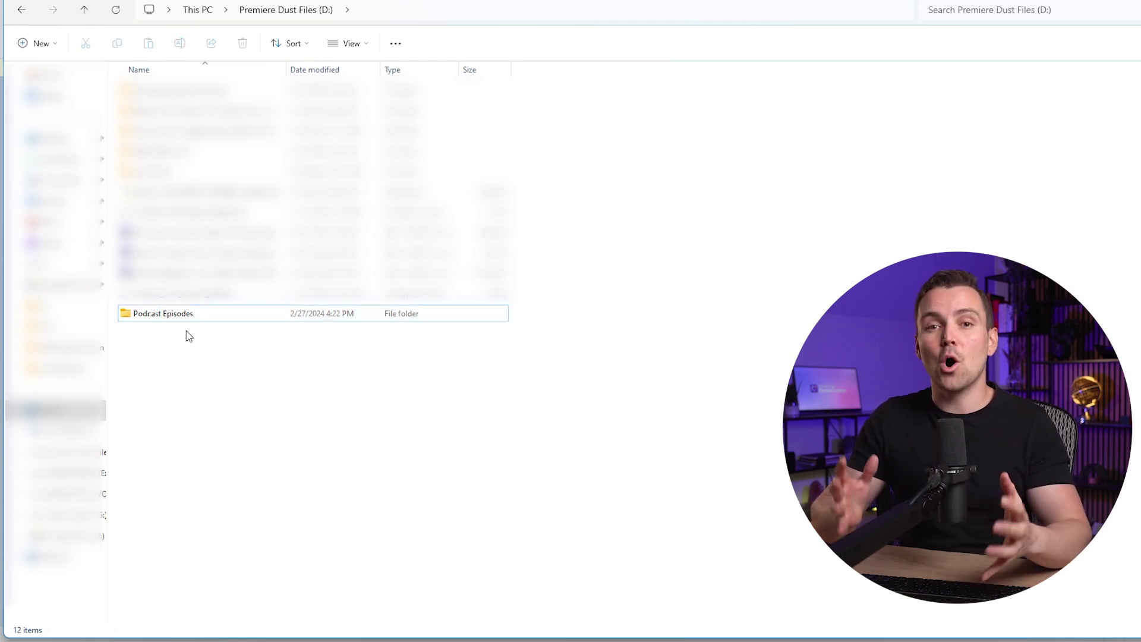
double_click(211, 323)
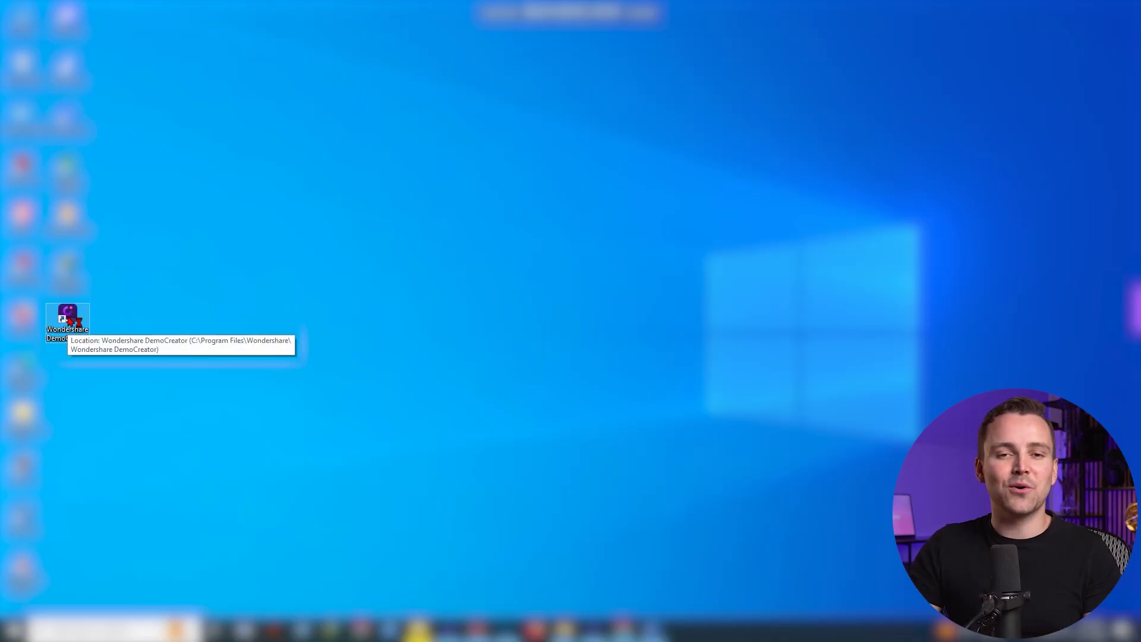
Step: Start a DemoCreator video project, import the Content and Assets media, and place the podcast clip on the timeline
double_click(68, 320)
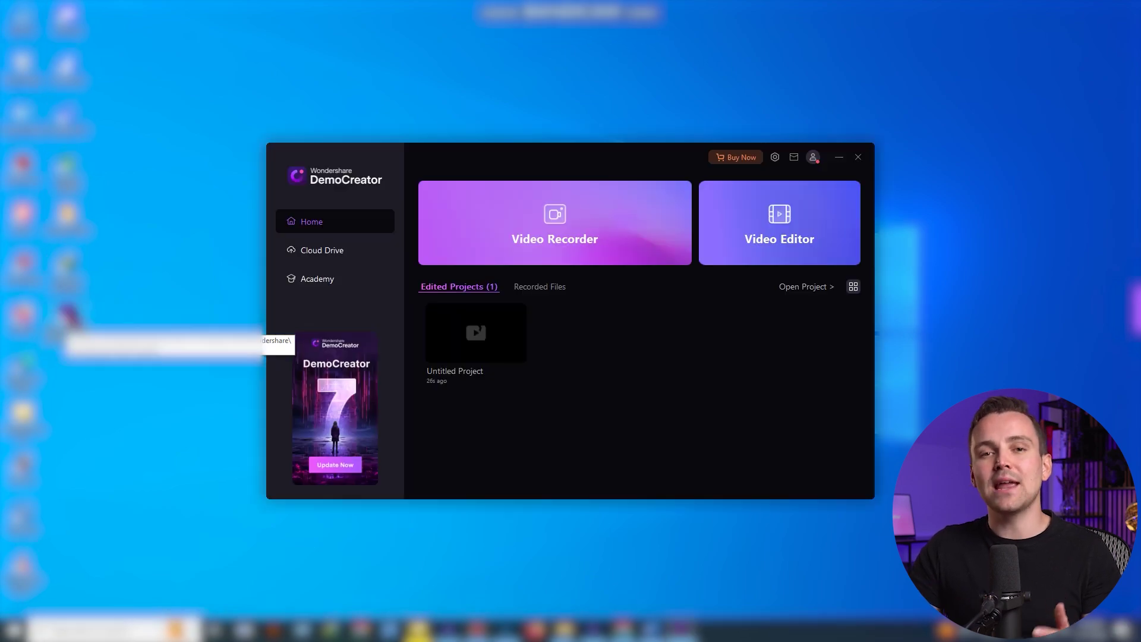
click(782, 219)
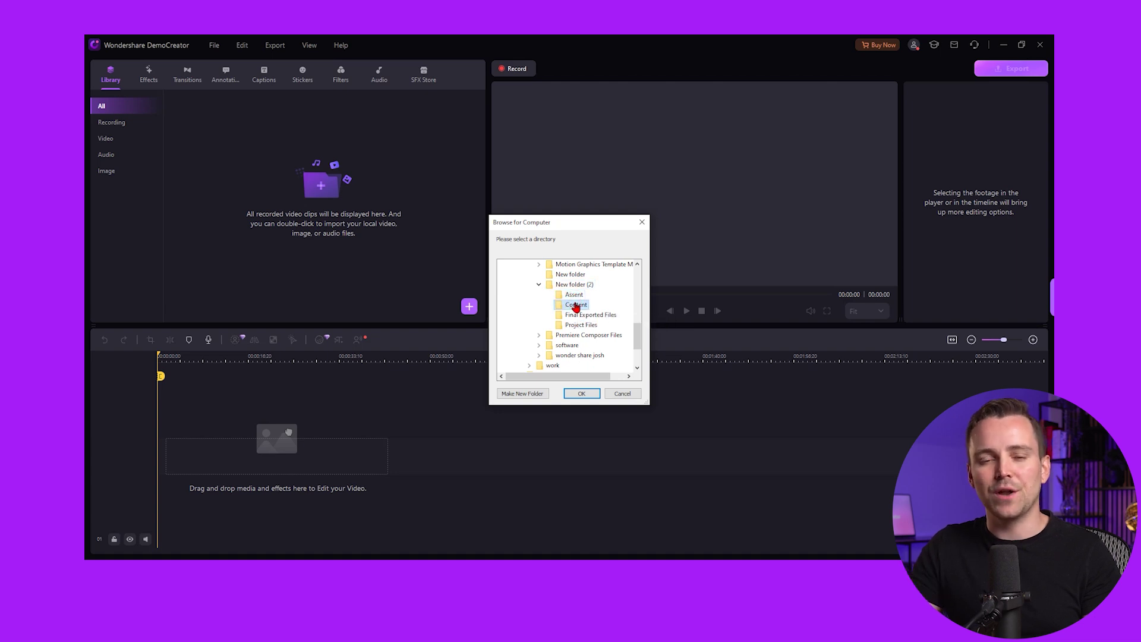
click(582, 395)
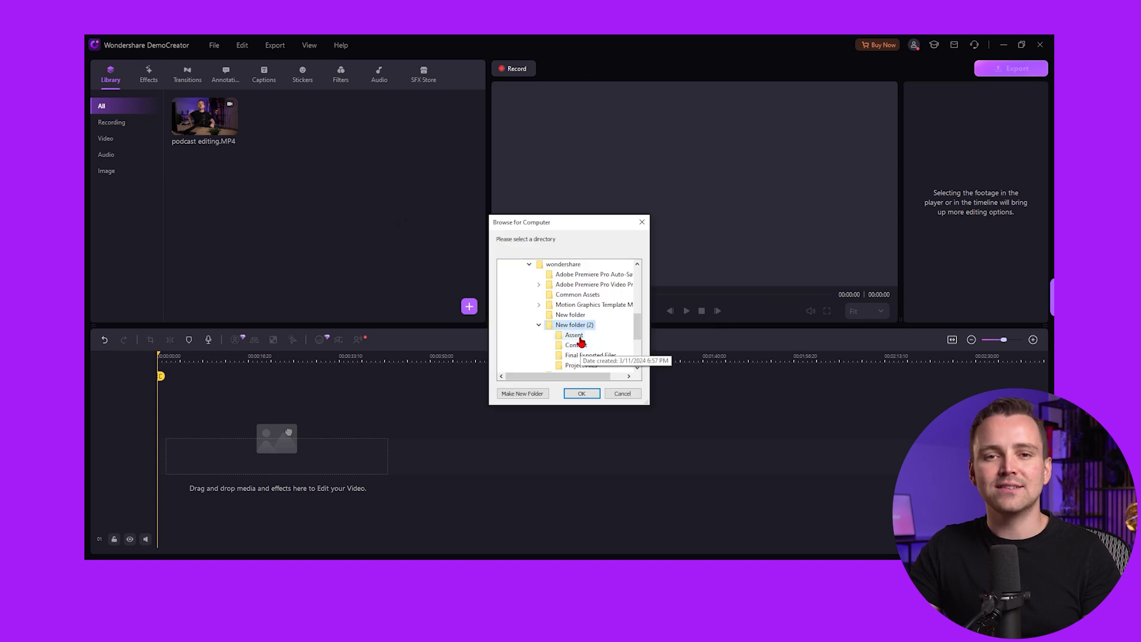
click(585, 394)
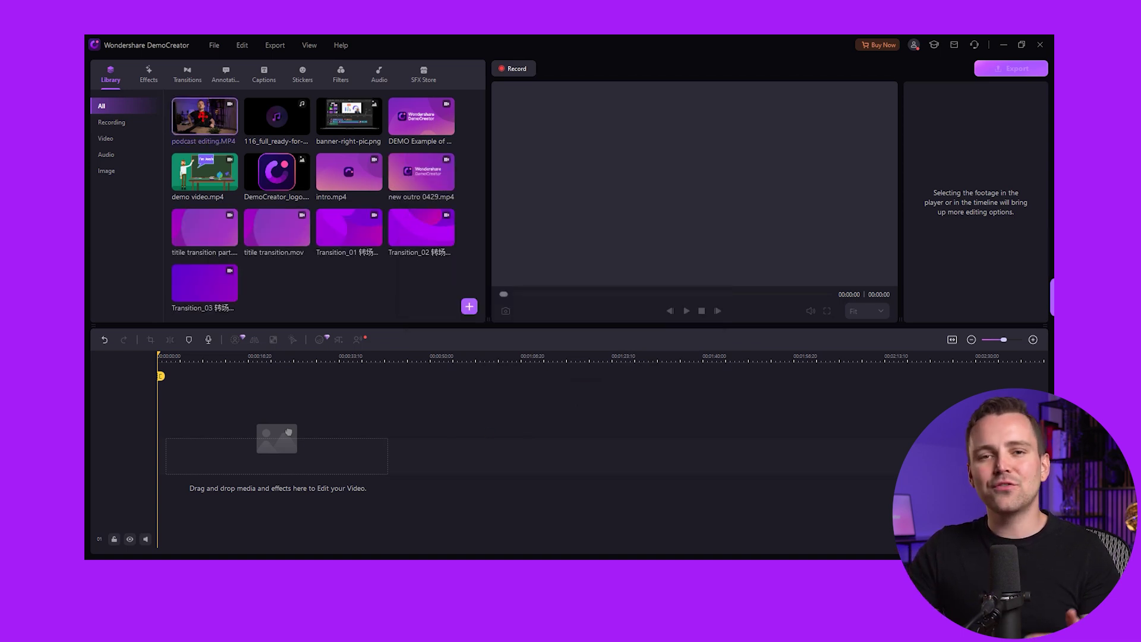
drag(202, 116, 179, 377)
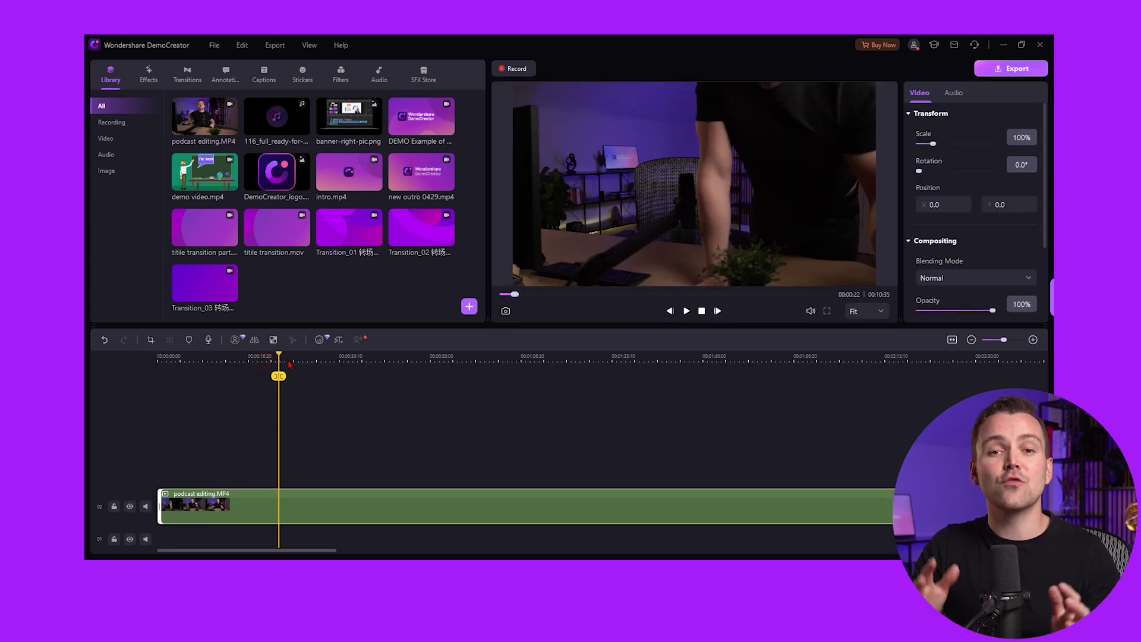
Step: Scrub through podcast editing.MP4 on the timeline, stopping about 24 seconds in
mouse_move(289, 365)
mouse_down()
mouse_move(511, 364)
mouse_move(136, 362)
mouse_up()
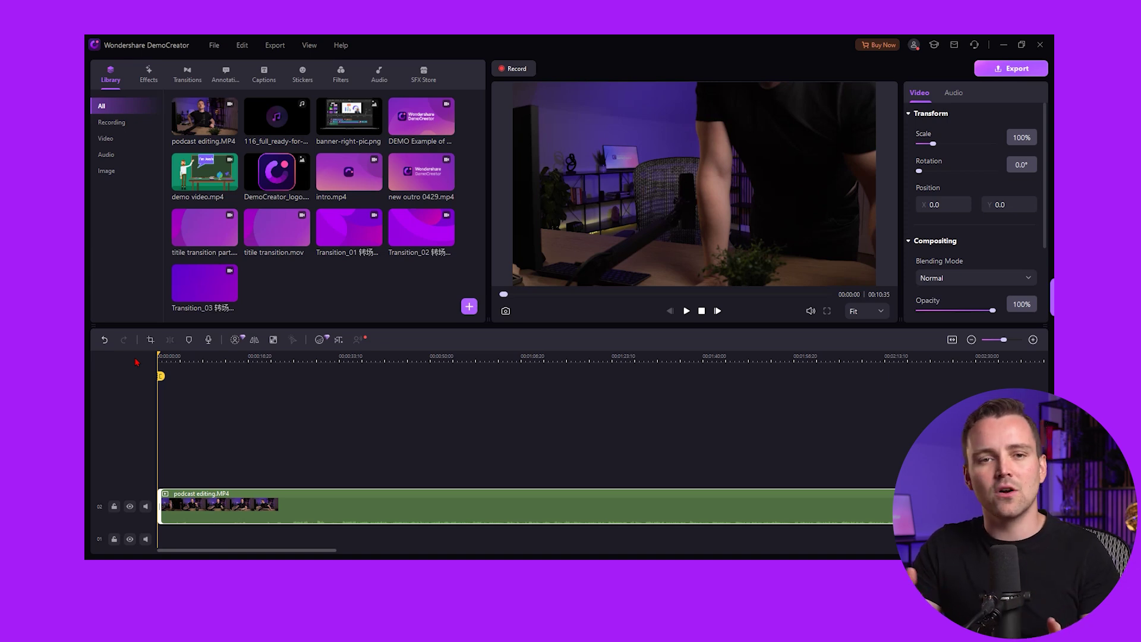
click(289, 359)
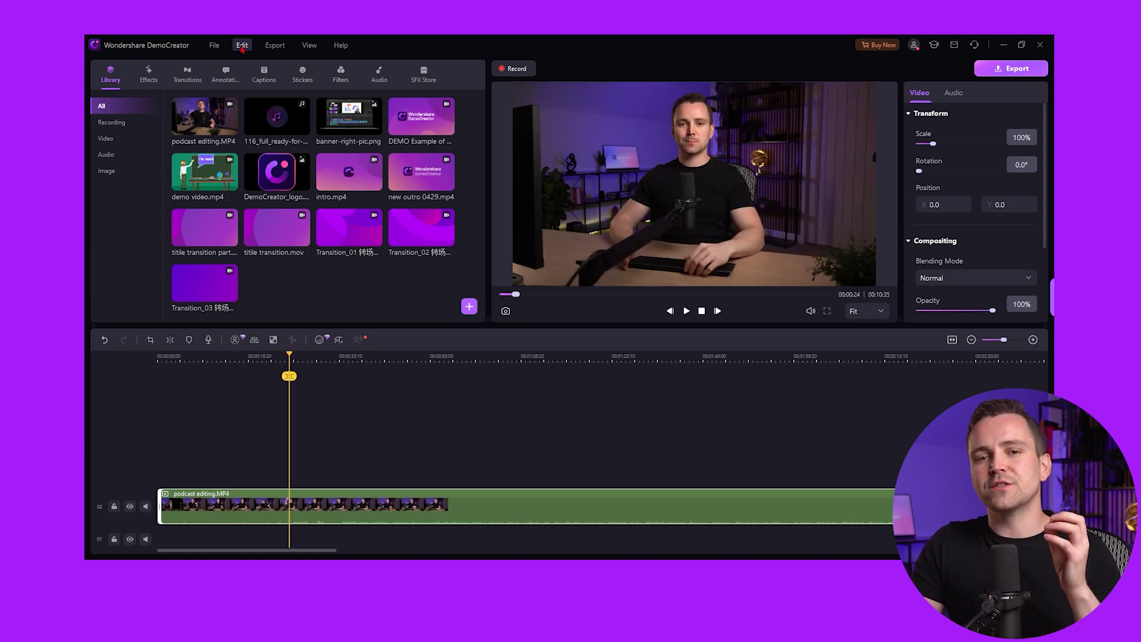
Step: In File > Project Settings, keep the video resolution at 1920 x 1080 (Full HD)
click(214, 45)
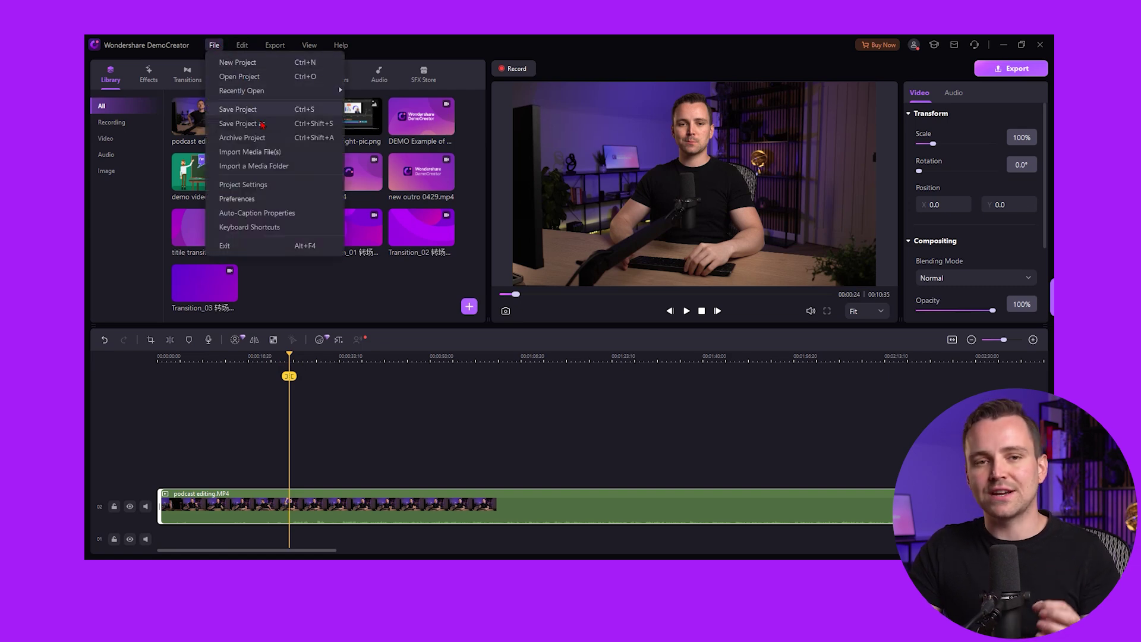
click(244, 184)
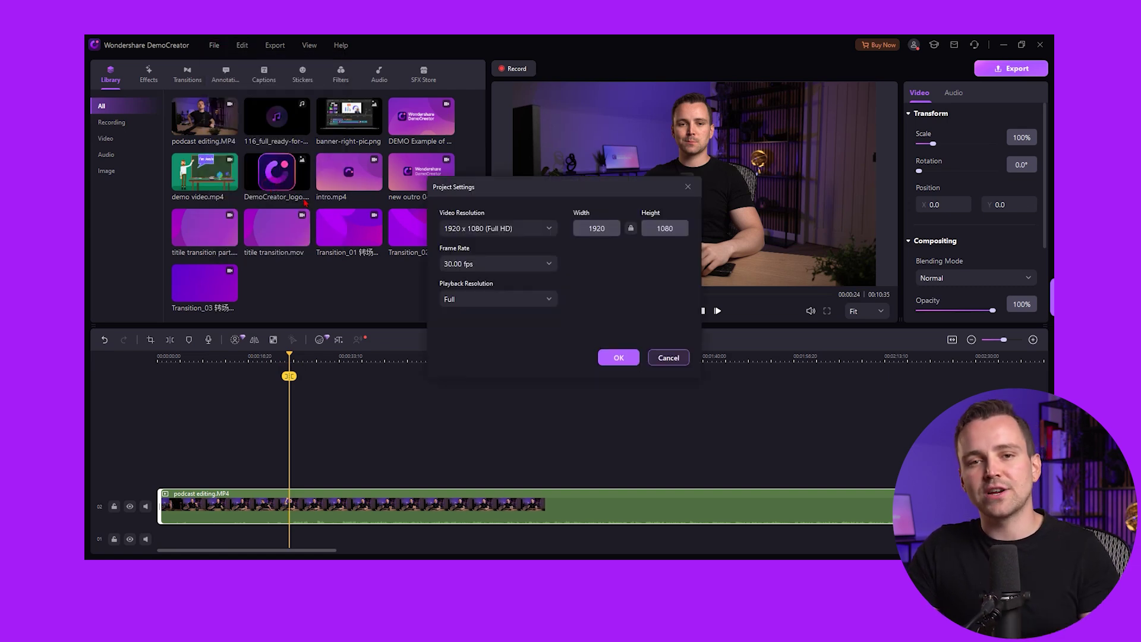
click(550, 230)
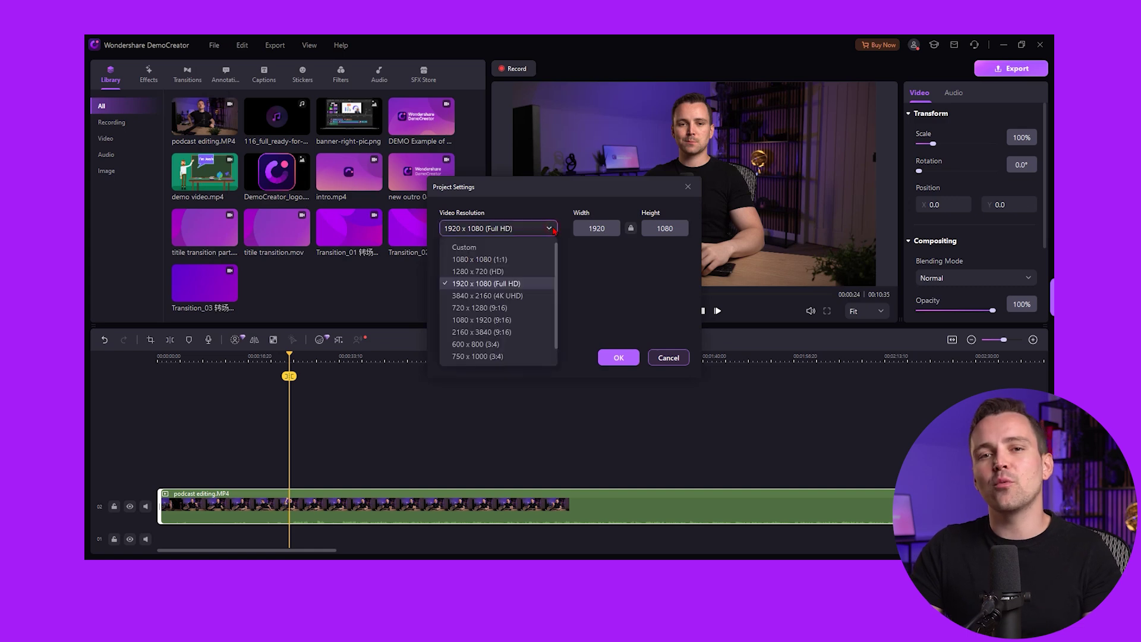
click(553, 230)
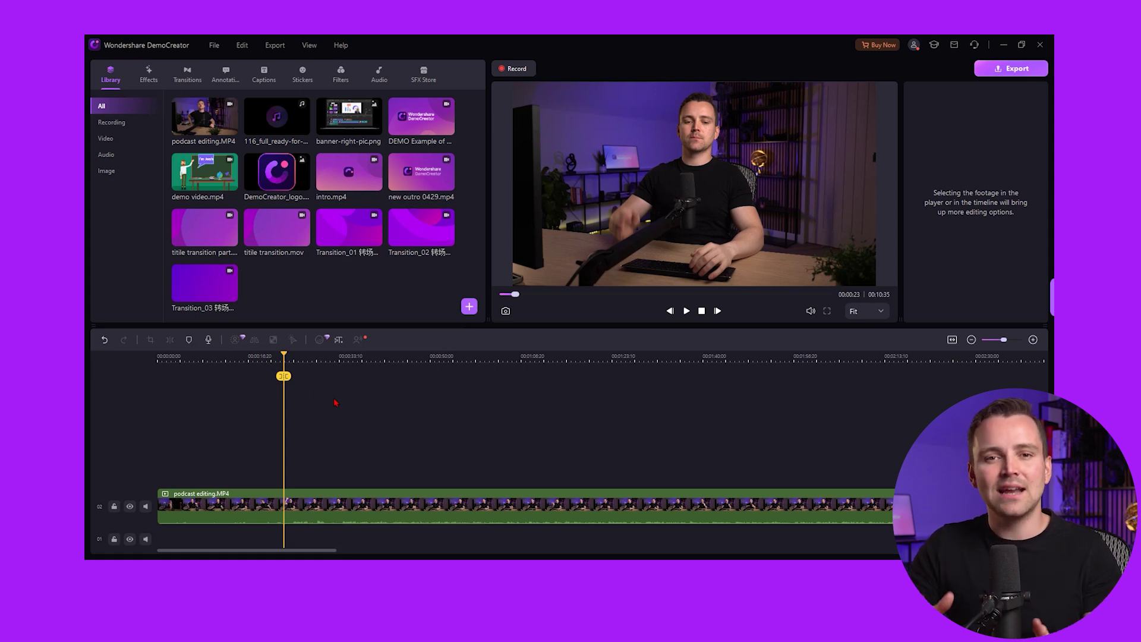
right_click(364, 515)
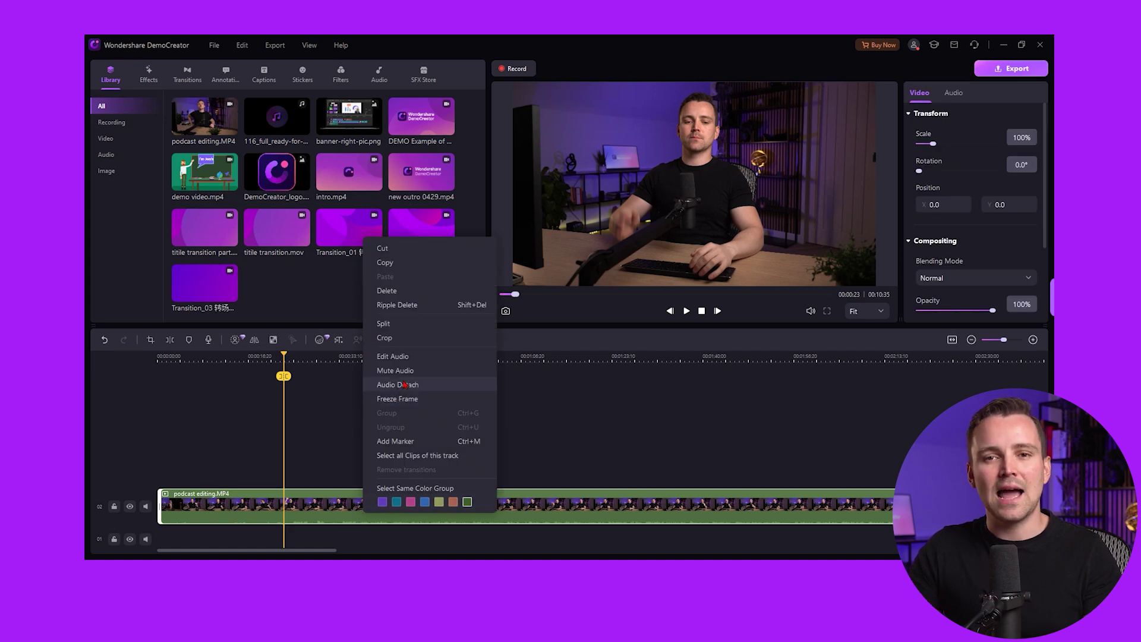
Step: Use Audio Detach on the podcast clip to put its audio on a separate track
click(410, 385)
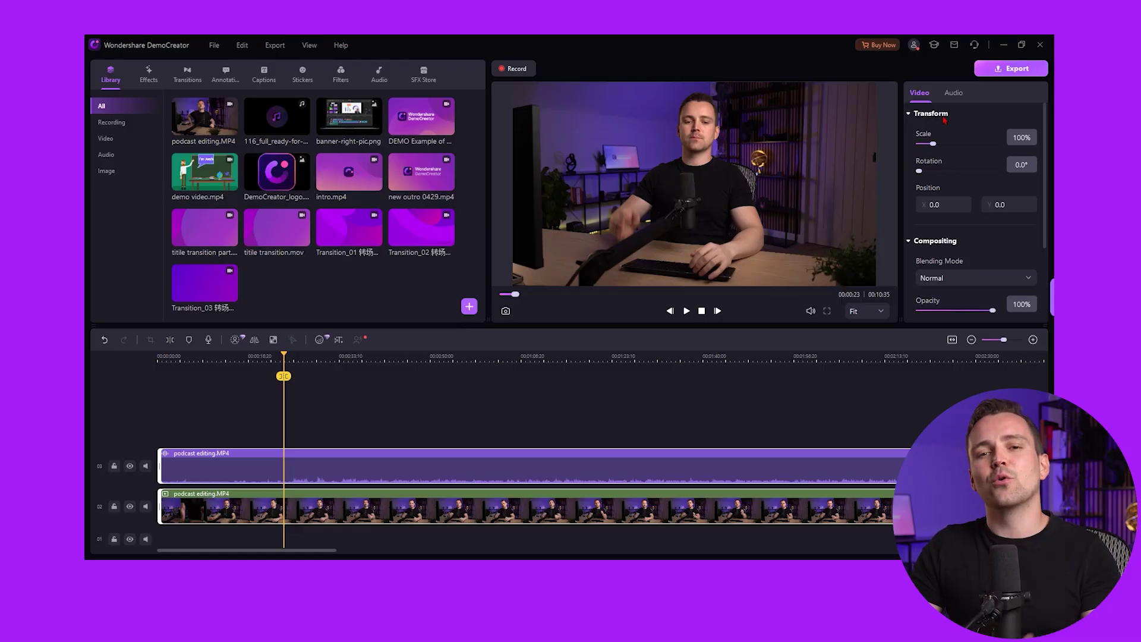
Step: Show the podcast clip's Audio tab and scroll down to its volume and denoise options
click(955, 93)
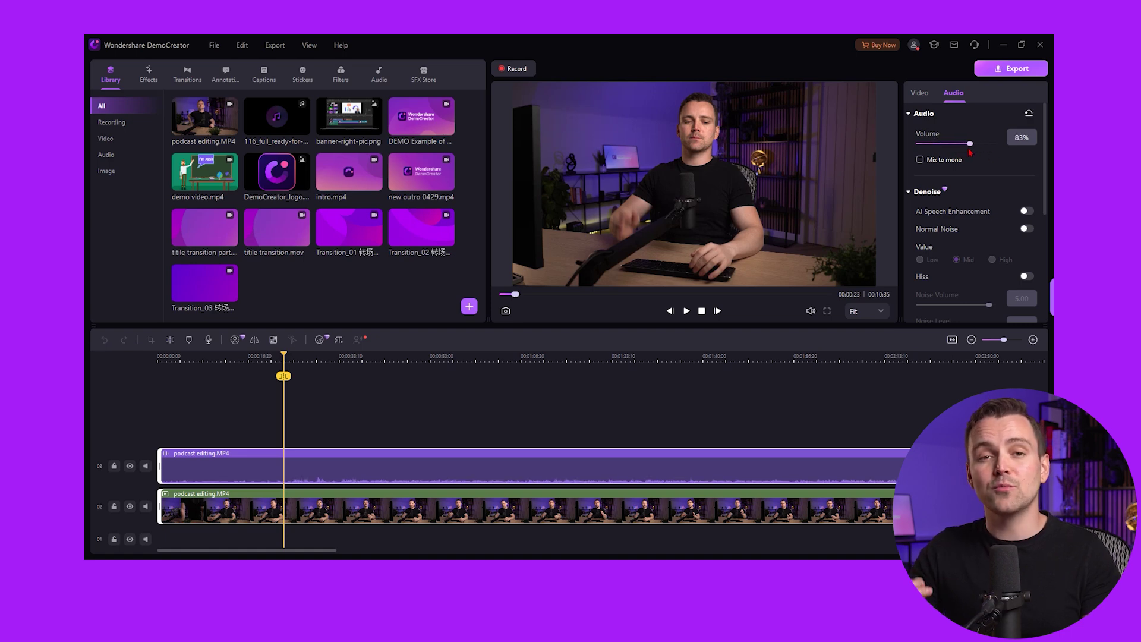
scroll(1034, 184, down, 2)
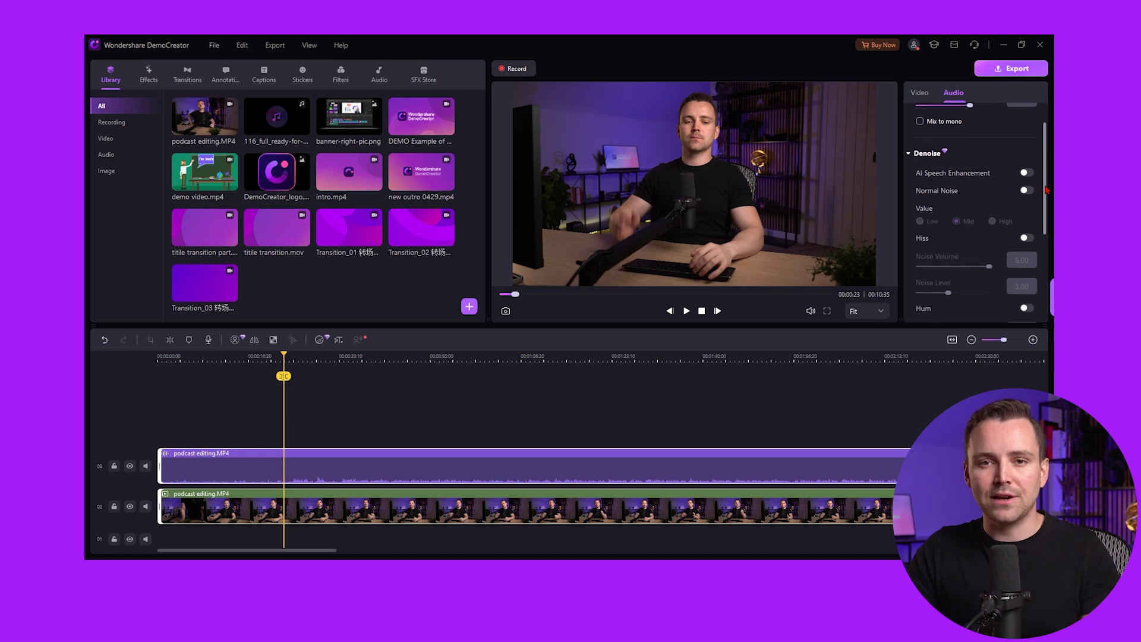
Step: Scroll the Audio panel to the Denoise section with Normal Noise, Hiss and Hum settings
scroll(1047, 190, down, 1)
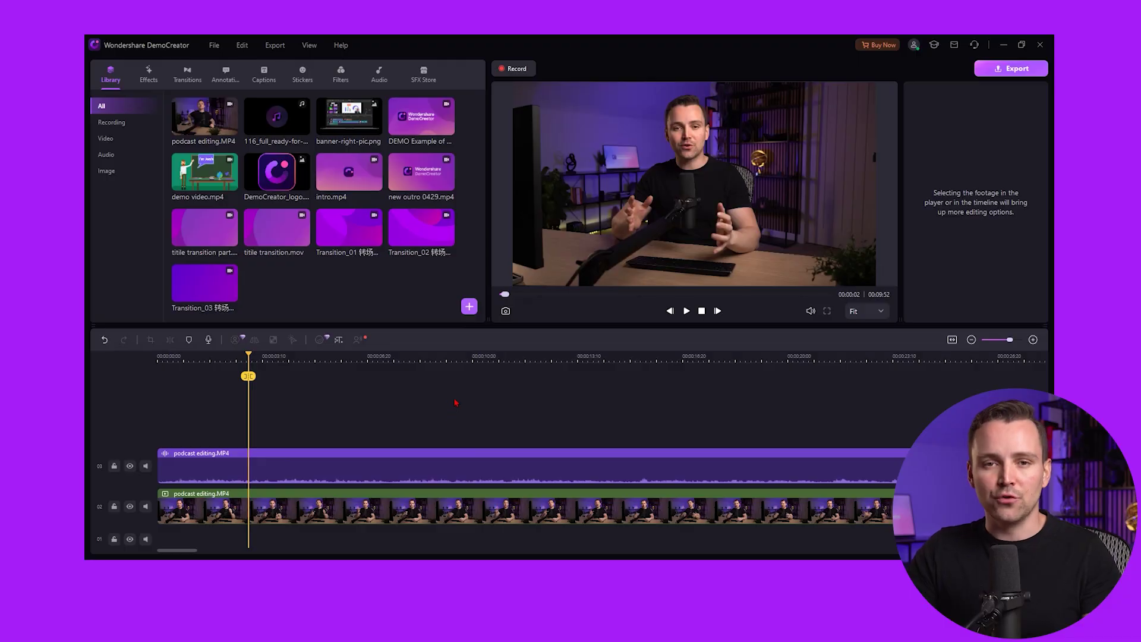
Step: Add demo video.mp4 on the left half of the preview and move the podcast clip to the right half
drag(205, 172, 561, 176)
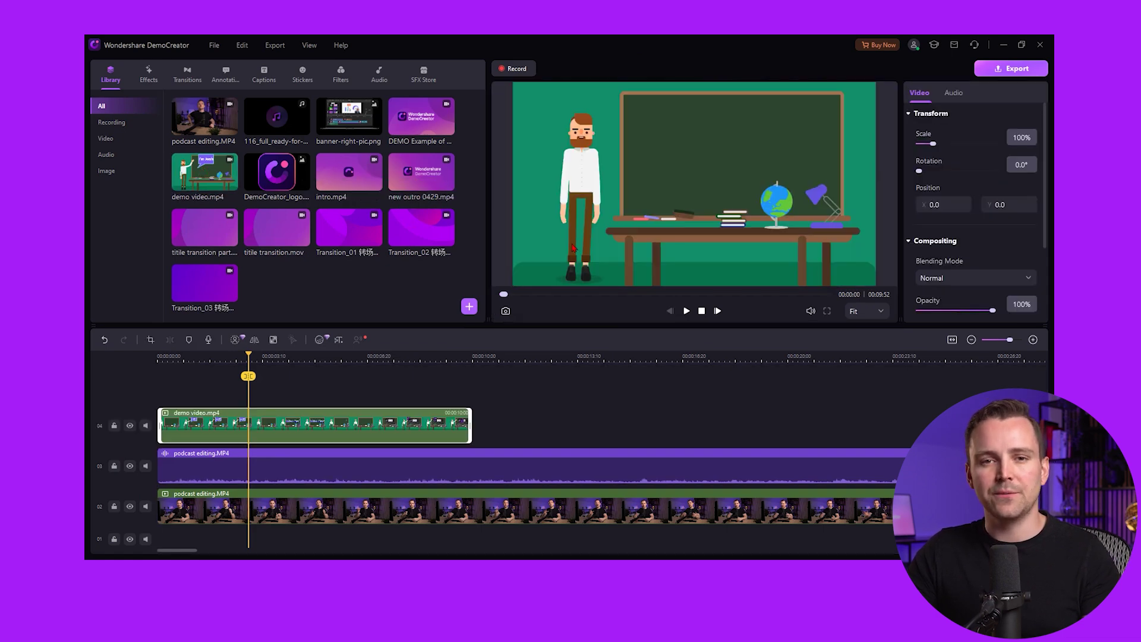
drag(702, 196, 698, 196)
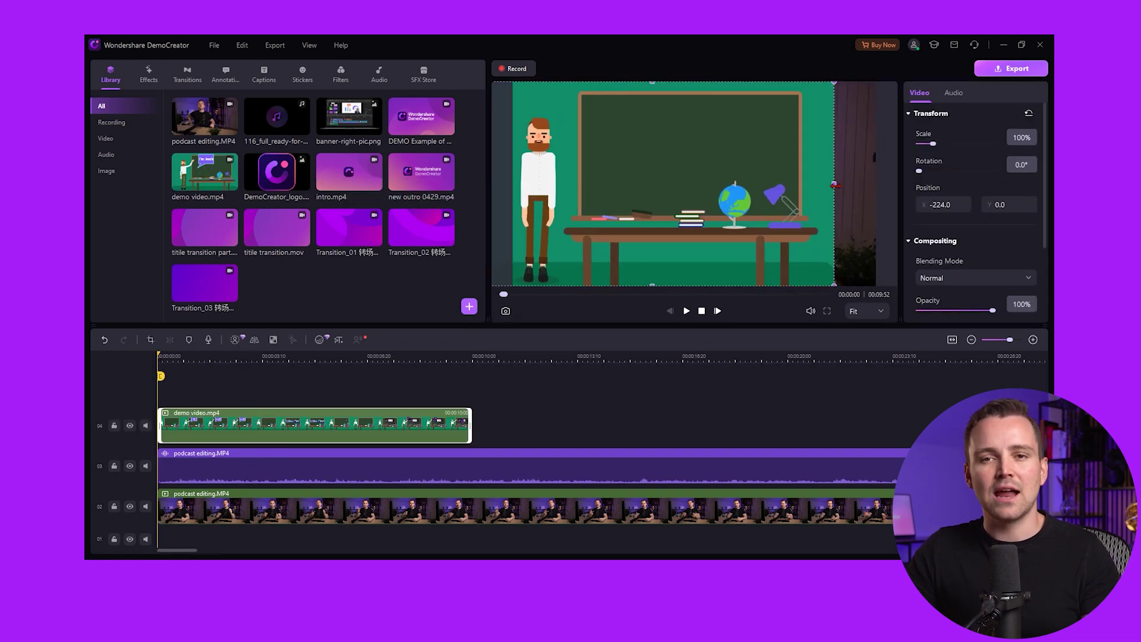
drag(836, 185, 813, 219)
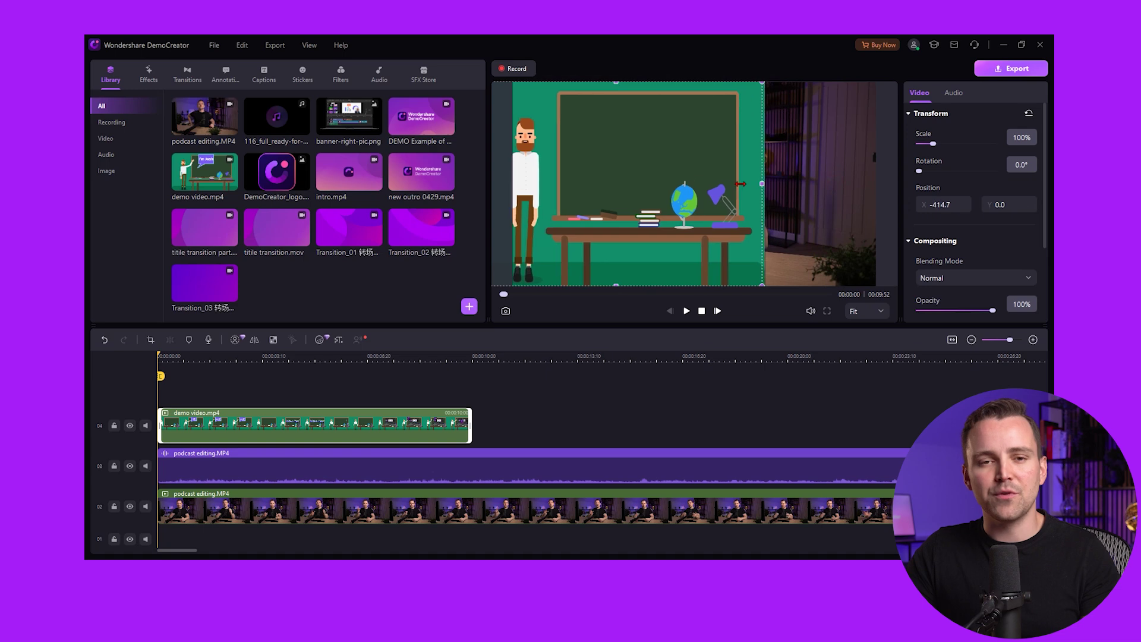
click(803, 214)
mouse_move(775, 217)
mouse_down()
mouse_move(861, 208)
mouse_move(831, 200)
mouse_up()
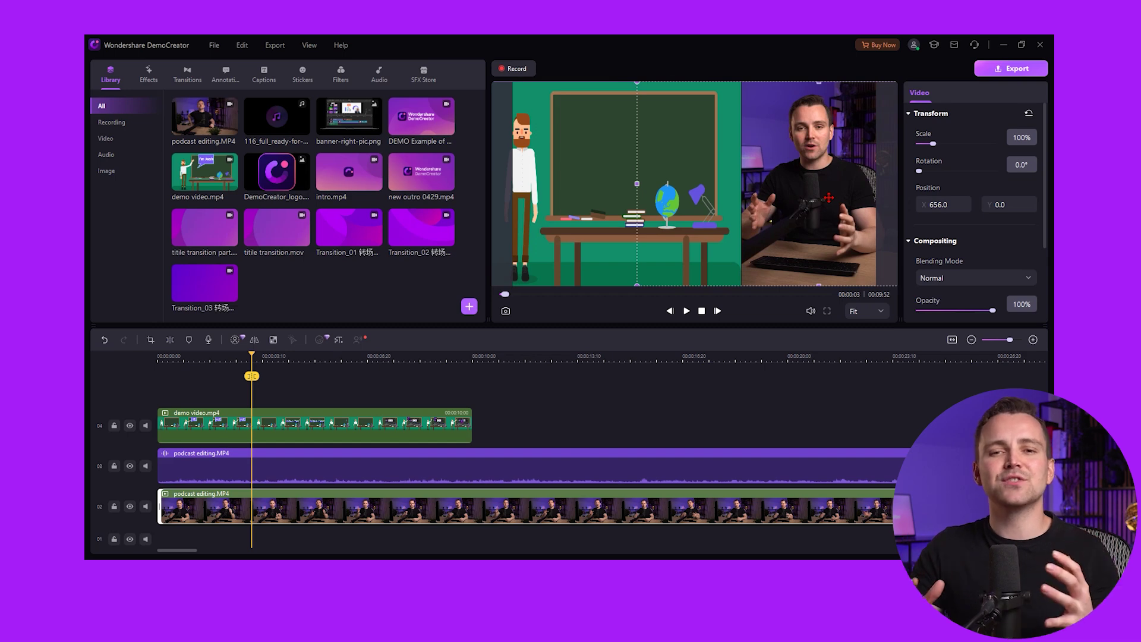
click(588, 402)
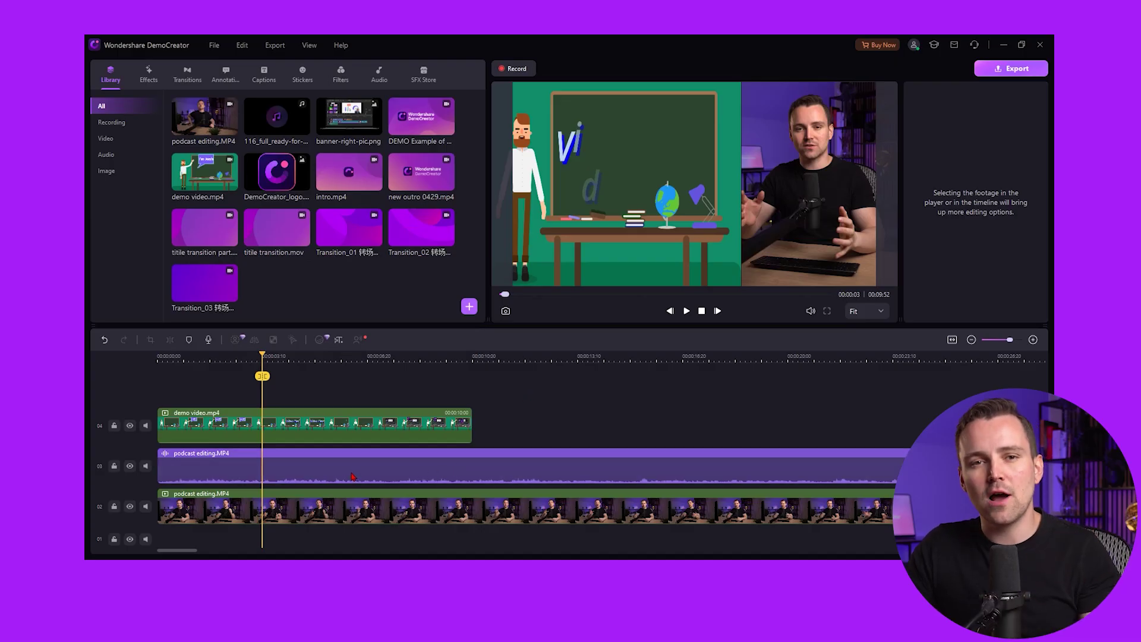
Step: Auto-caption the podcast audio clip in English (United States)
click(353, 476)
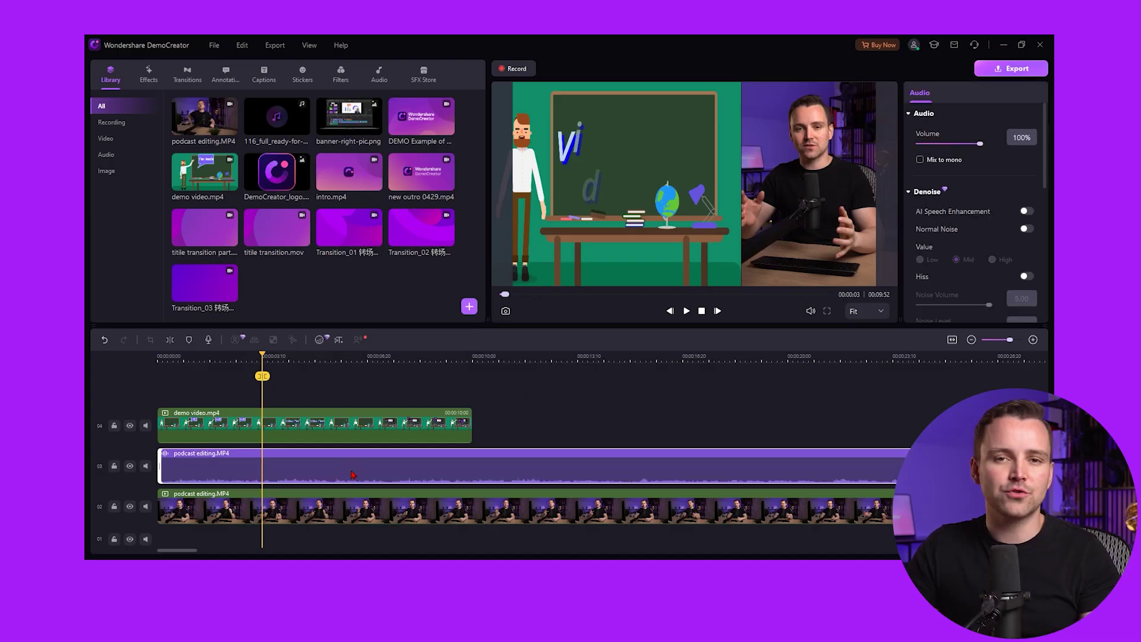
click(340, 341)
click(666, 275)
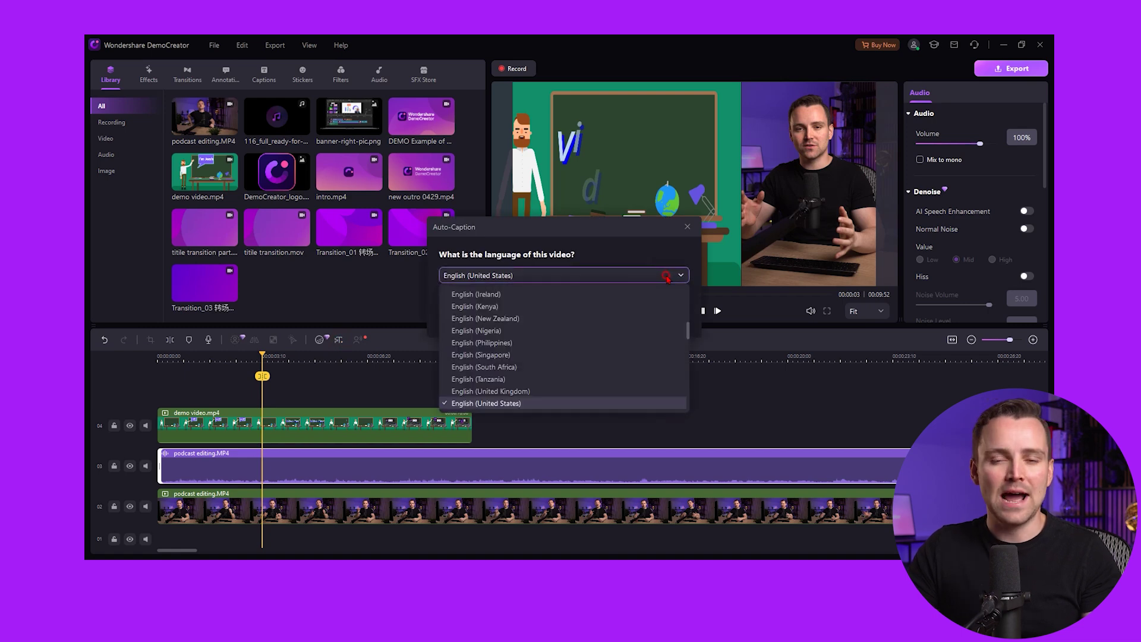
click(512, 403)
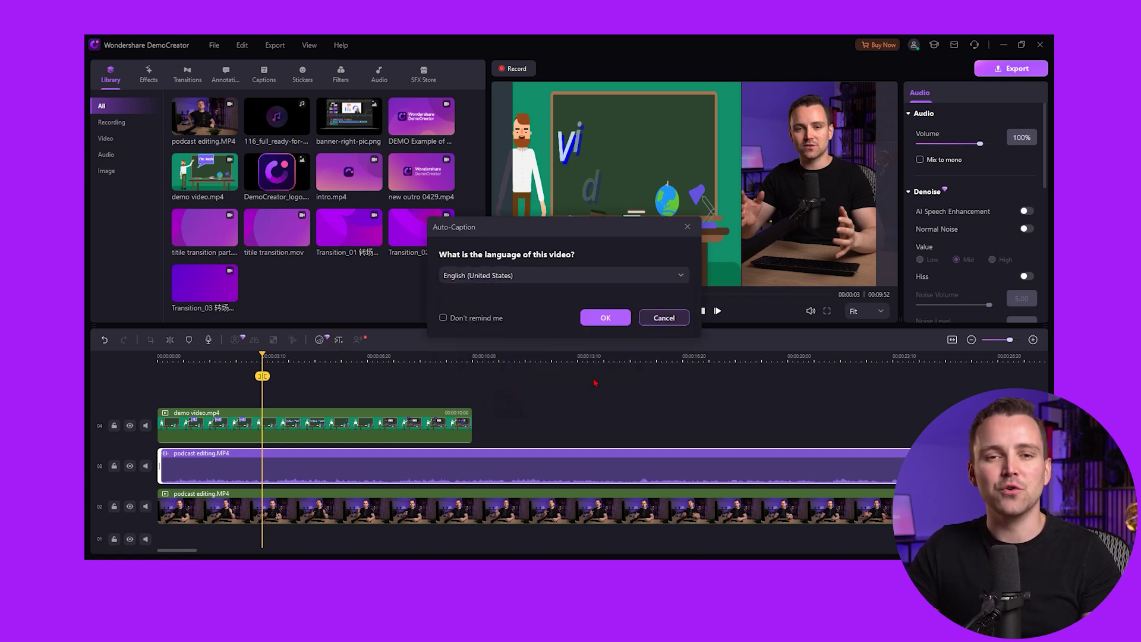
click(614, 321)
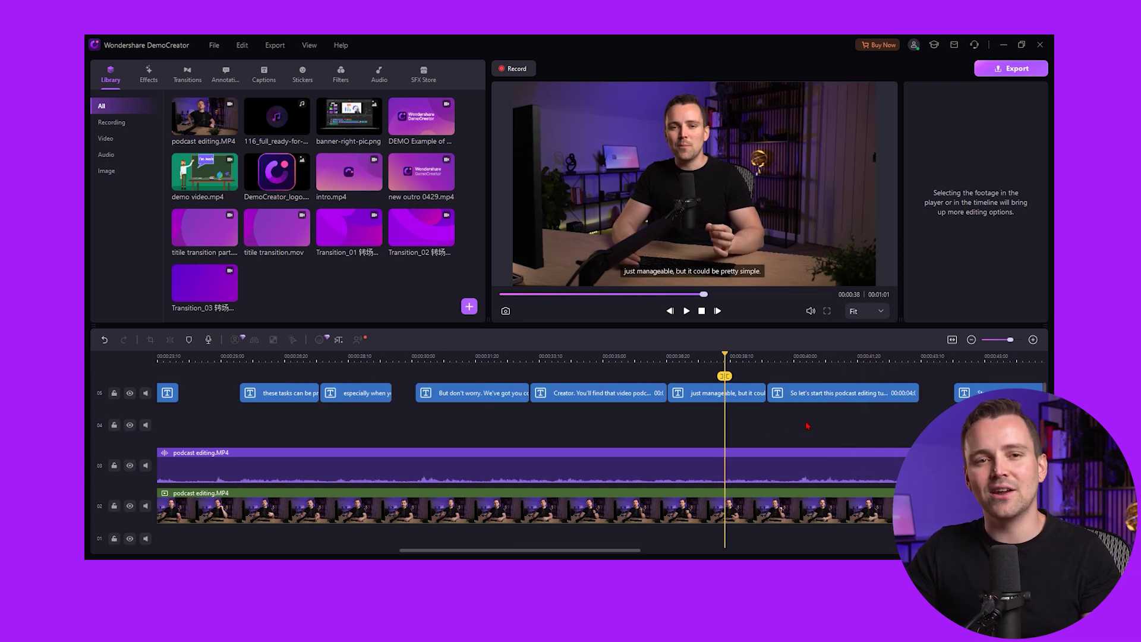
Step: Open the Export window, set to MP4 at 1920×1080, 30 fps with the Middle preset
click(1018, 70)
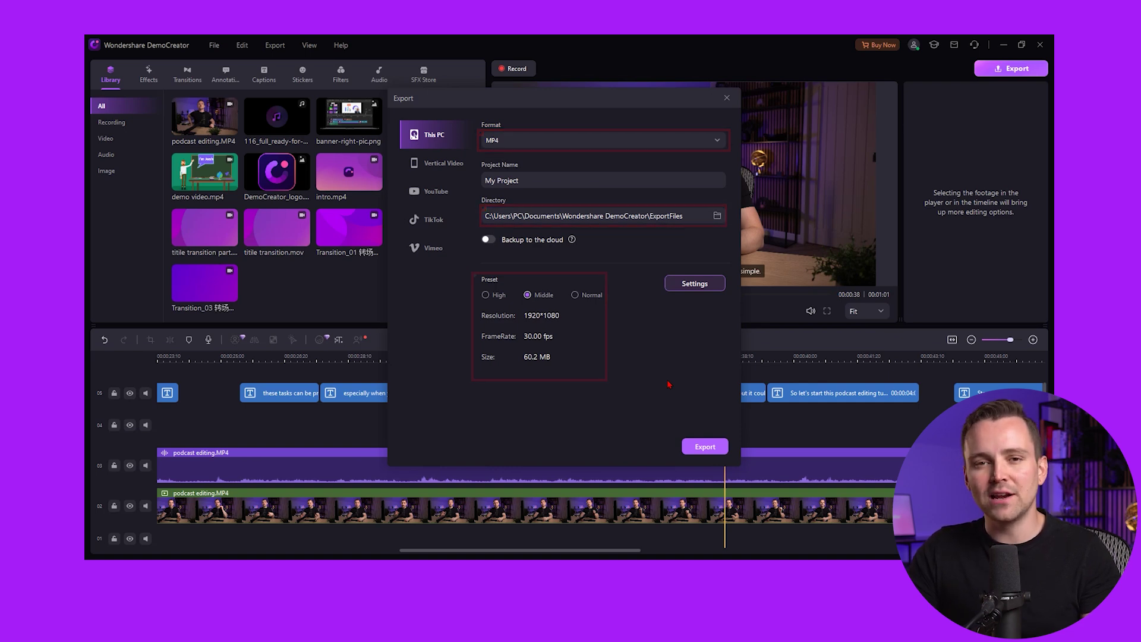
Step: Start exporting the podcast project as My Project.mp4
click(715, 450)
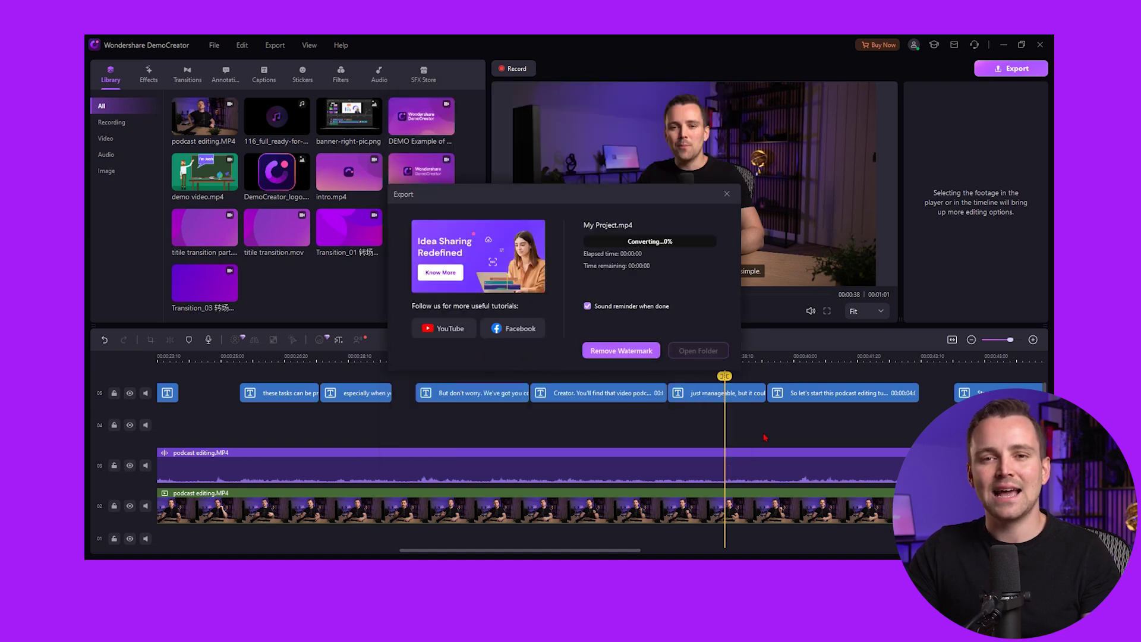